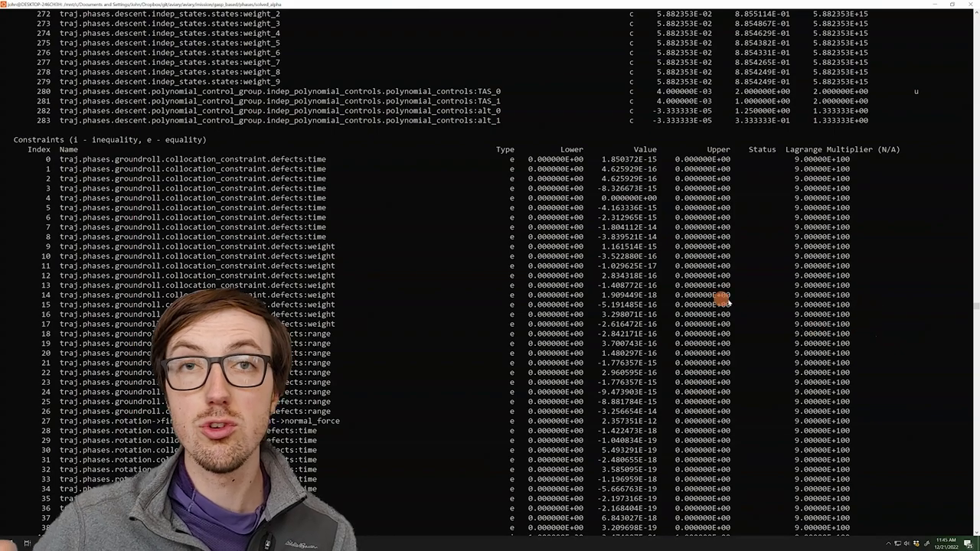
Skim the OpenMDAO scaling docs and example tables, then switch to the driver_scaling_report.html tab
{"action": "scroll", "coordinate": [620, 383], "scroll_direction": "down", "scroll_amount": 20}
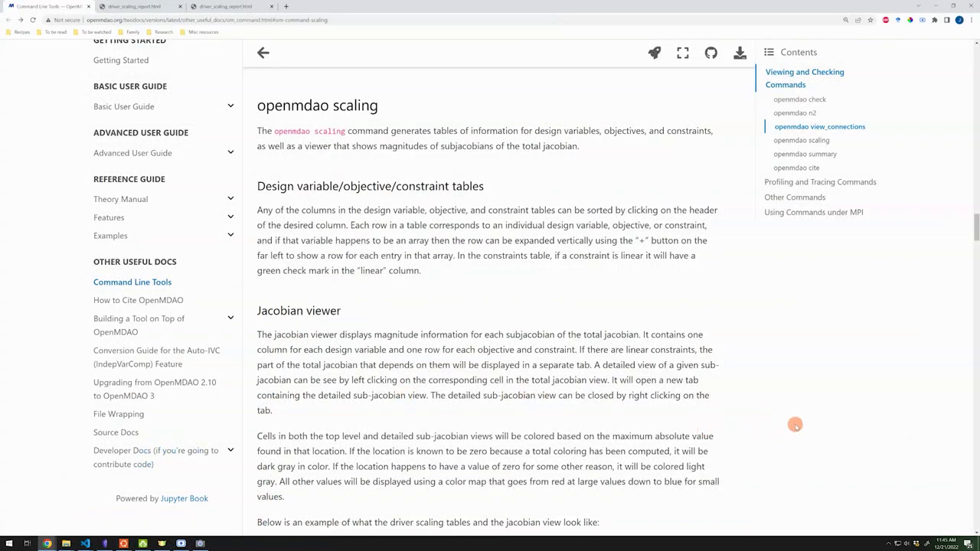
{"action": "key", "text": "slash"}
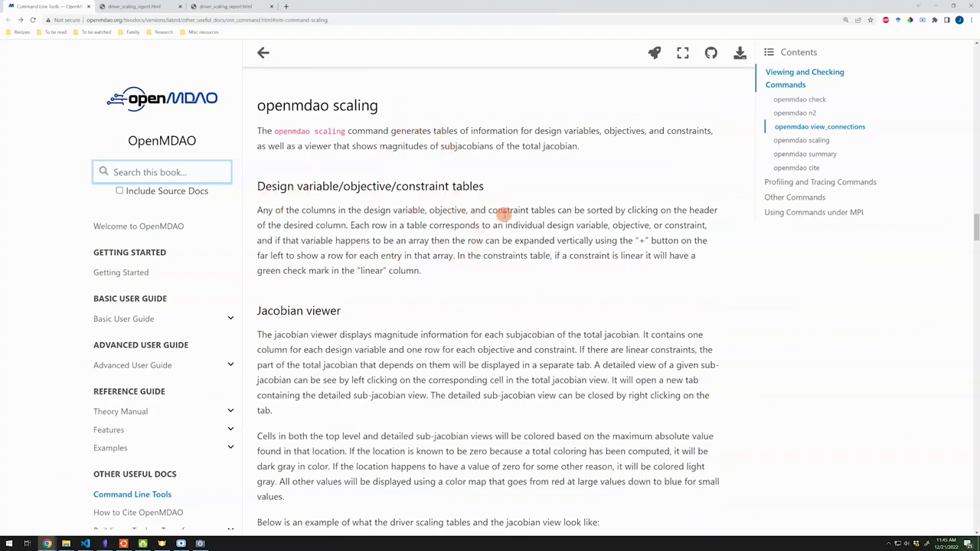
{"action": "scroll", "coordinate": [400, 335], "scroll_direction": "down", "scroll_amount": 5}
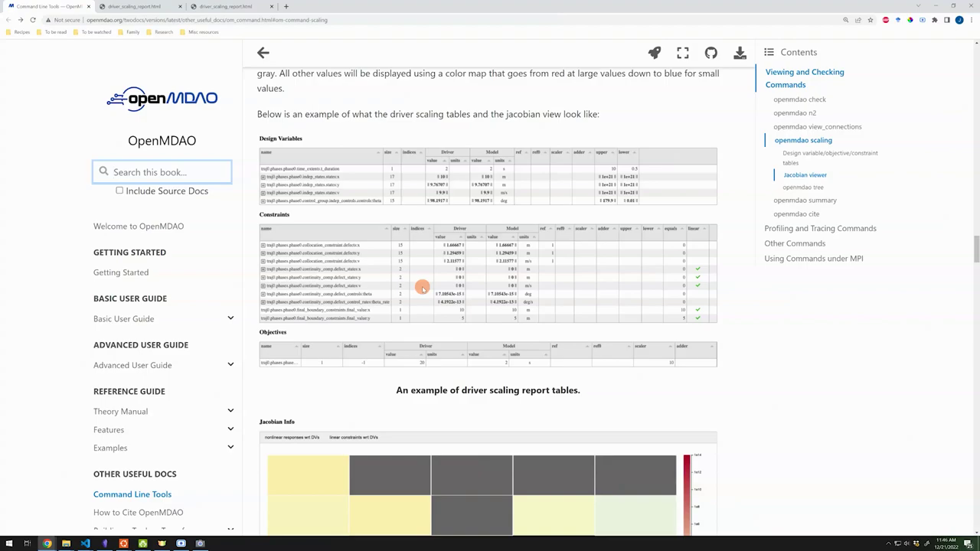
{"action": "key", "text": "ctrl+Tab"}
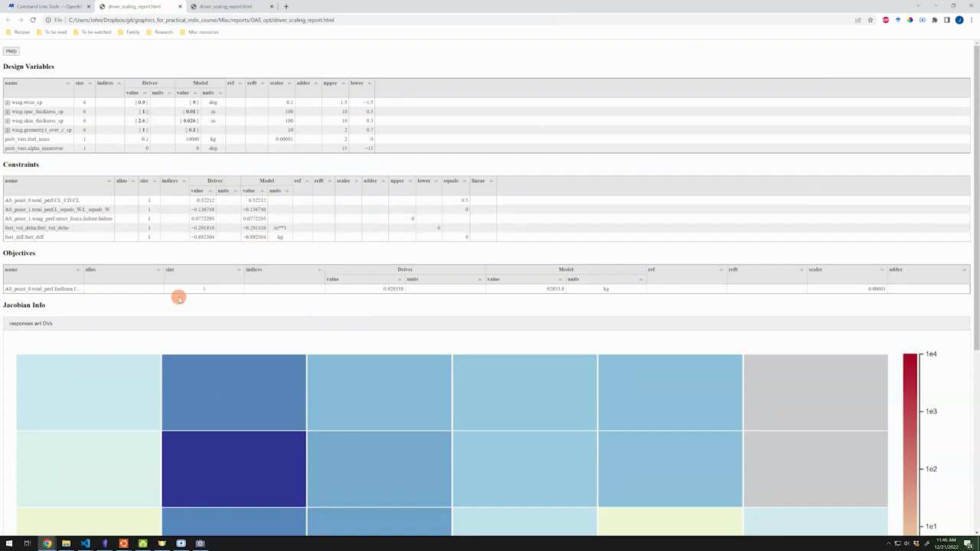
Zoom the driver scaling report to about 175% so its Design Variables table is readable
{"action": "mouse_move", "coordinate": [360, 404]}
{"action": "mouse_move", "coordinate": [296, 422]}
{"action": "key", "text": "ctrl+plus"}
{"action": "key", "text": "ctrl+plus"}
{"action": "key", "text": "ctrl+plus"}
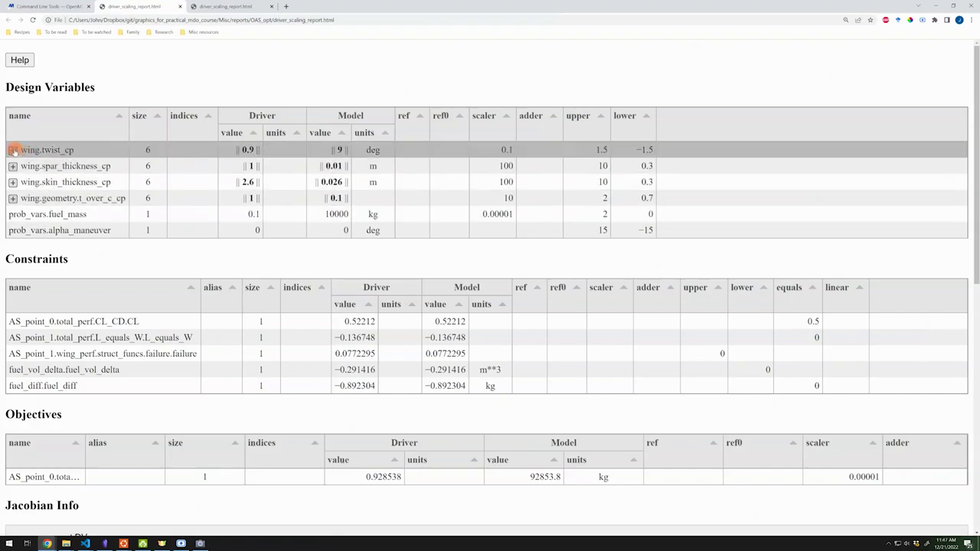
Expand wing.twist_cp into indices 0–5, driver values 0.4–0.9 mapping to 4–9 deg
{"action": "left_click", "coordinate": [13, 150]}
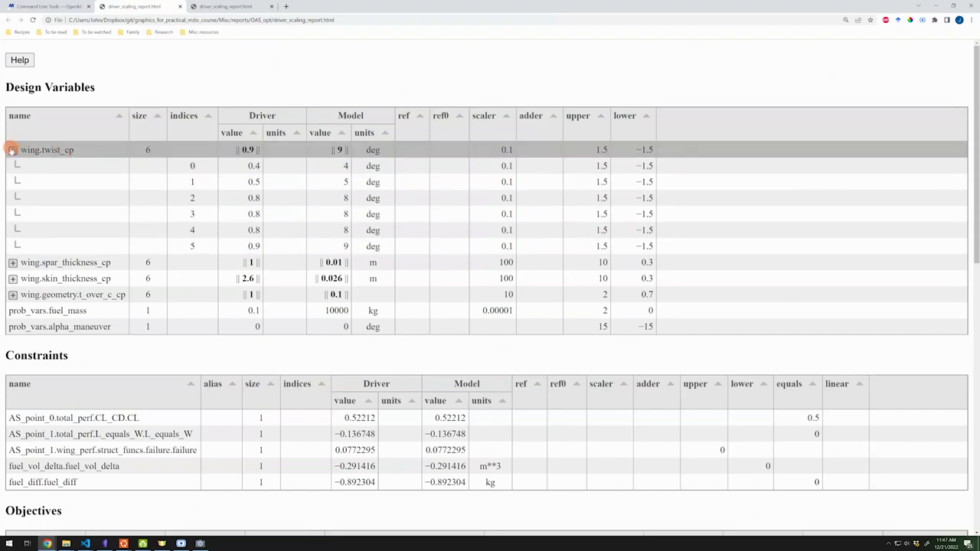
{"action": "left_click", "coordinate": [13, 151]}
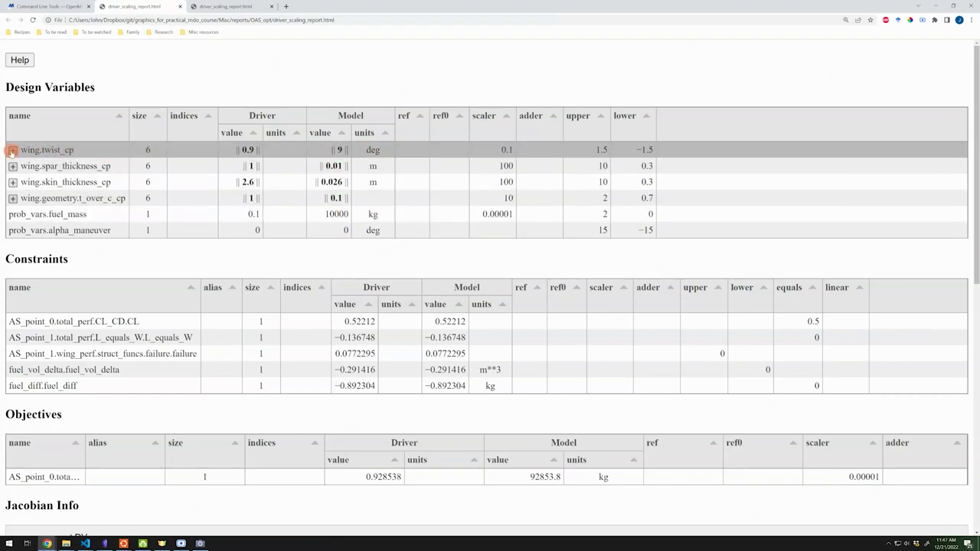
{"action": "left_click", "coordinate": [12, 150]}
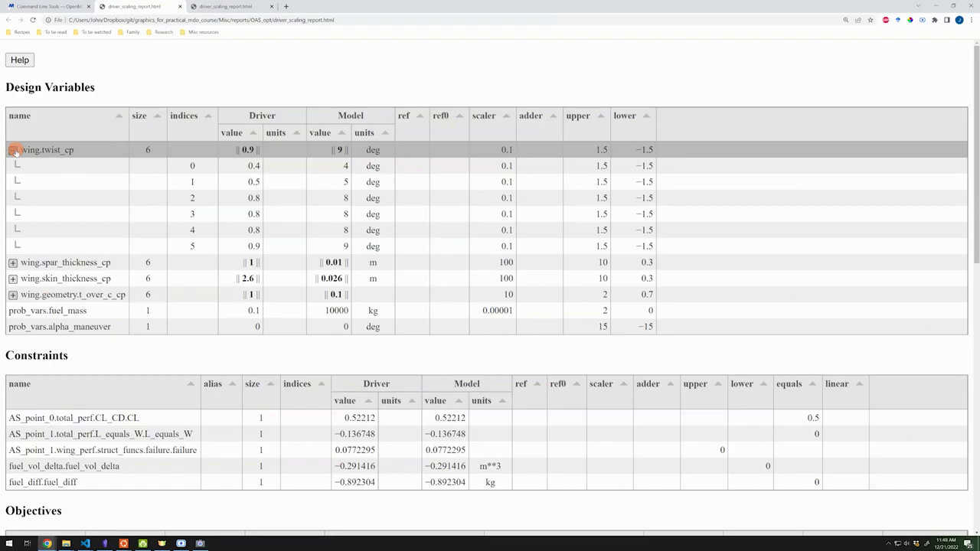
Collapse wing.twist_cp to one summary row with driver bounds −1.5 to 1.5
{"action": "left_click", "coordinate": [14, 150]}
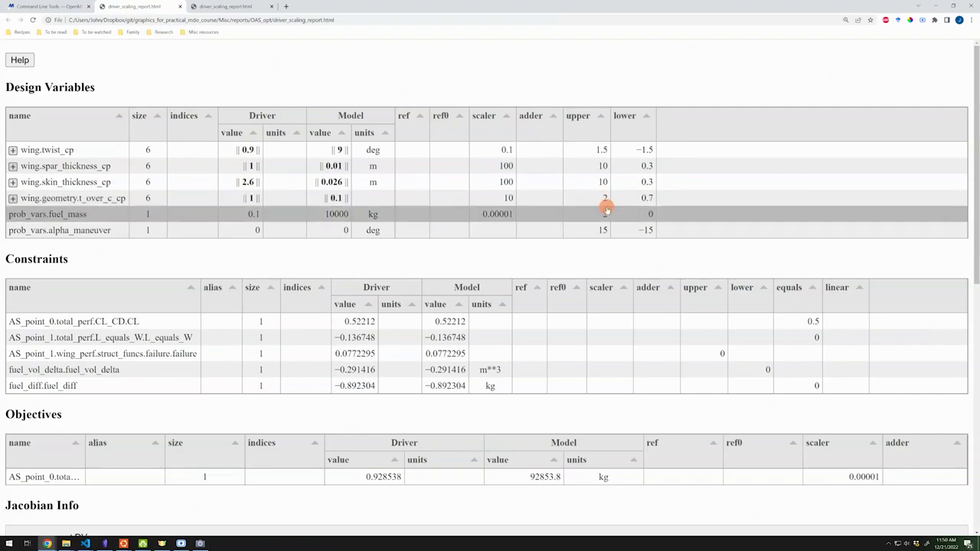
Expand wing.spar_thickness_cp into six indices, scaler 100 mapping driver 0.4–1 to 0.004–0.01 m
{"action": "left_click", "coordinate": [12, 166]}
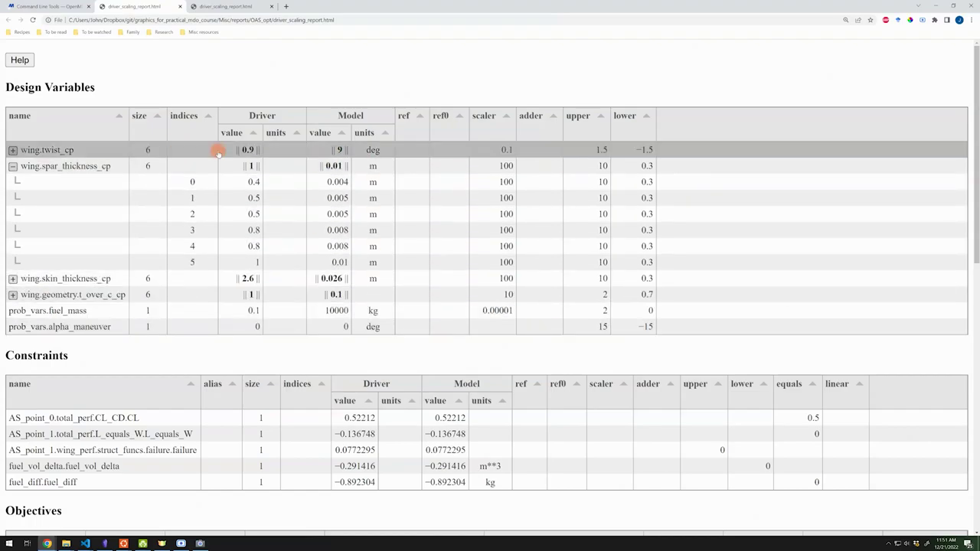
Scroll down to the Constraints, Objectives and Jacobian Info sections of the report
{"action": "scroll", "coordinate": [314, 283], "scroll_direction": "down", "scroll_amount": 4}
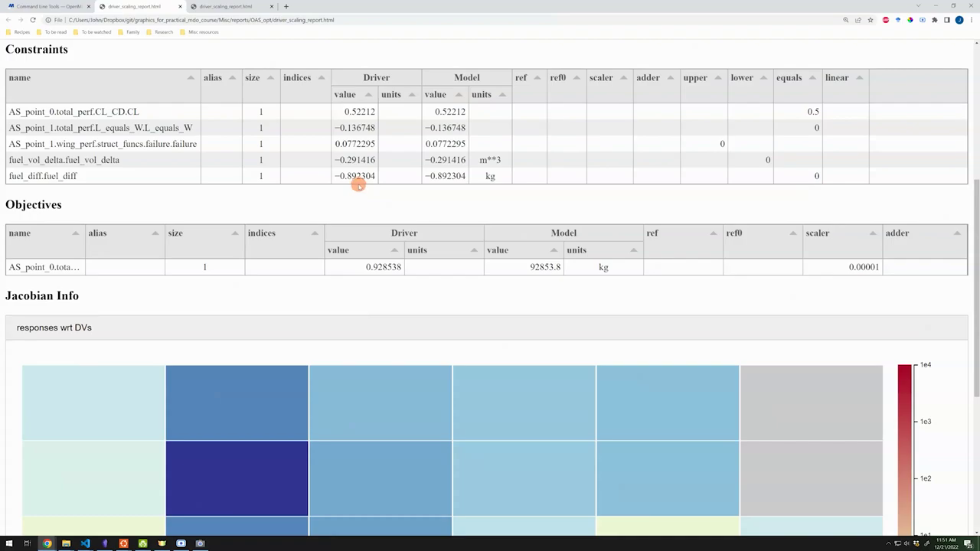
Scroll past the Objectives table into the Jacobian Info heatmap
{"action": "scroll", "coordinate": [358, 184], "scroll_direction": "down", "scroll_amount": 2}
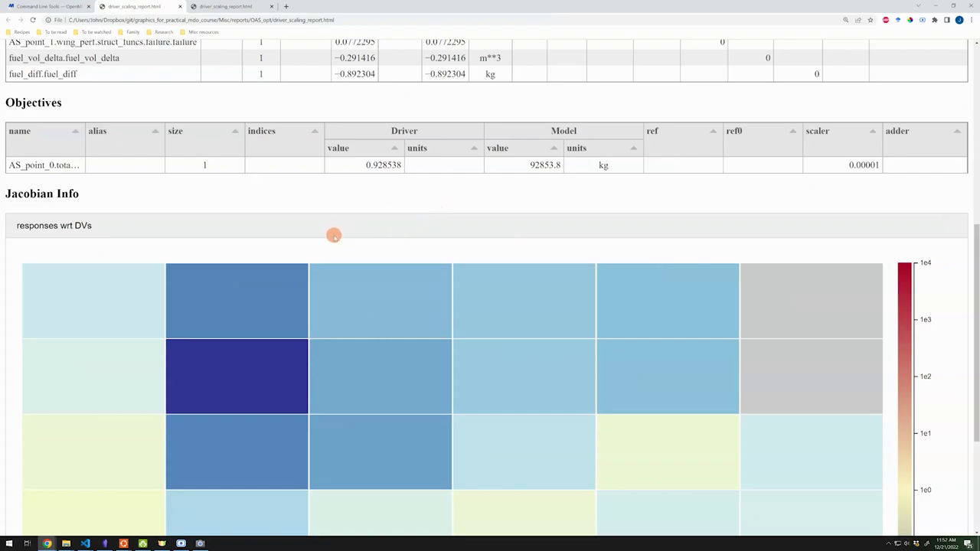
{"action": "scroll", "coordinate": [334, 236], "scroll_direction": "down", "scroll_amount": 3}
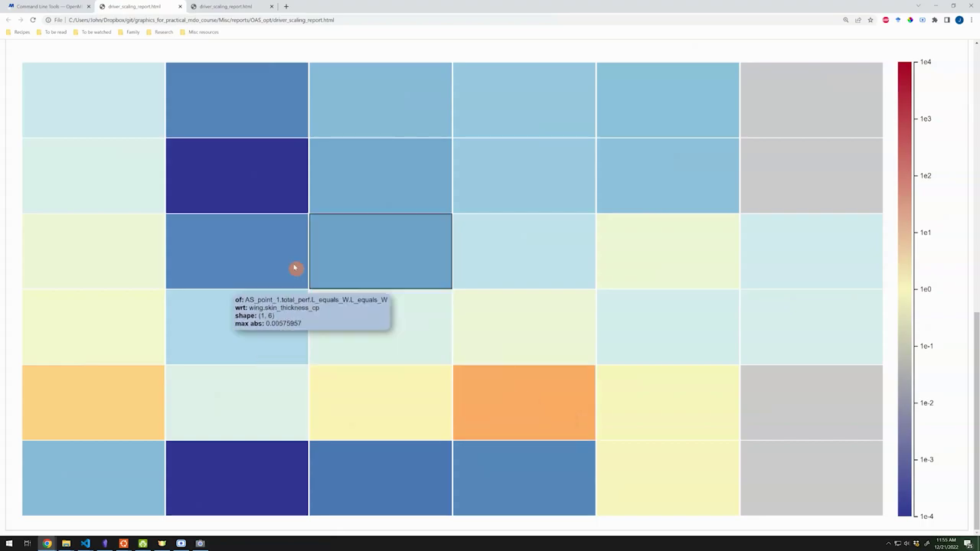
Read the heatmap values for fuel_diff and fuel_vol_delta w.r.t. wing.geometry.t_over_c_cp (max abs 26.2746)
{"action": "mouse_move", "coordinate": [264, 183]}
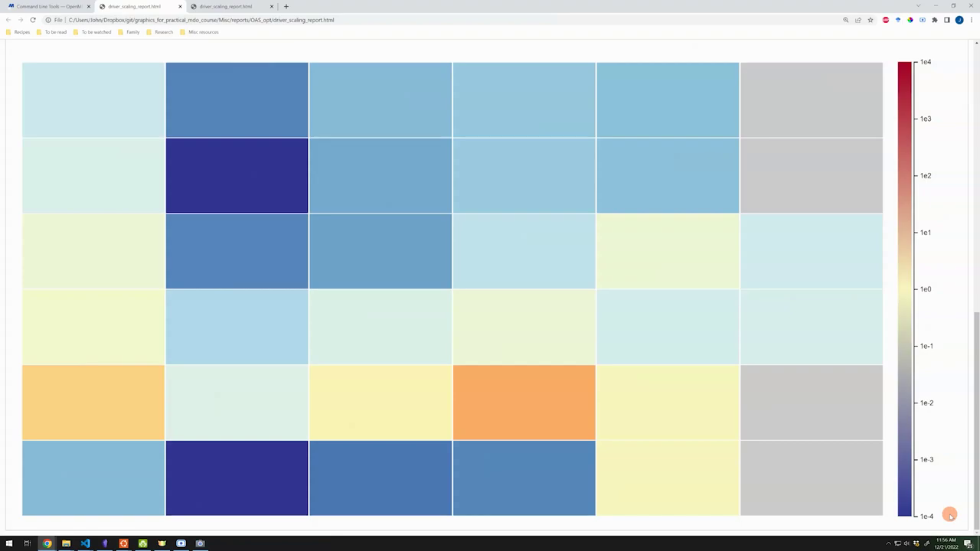
{"action": "mouse_move", "coordinate": [559, 451]}
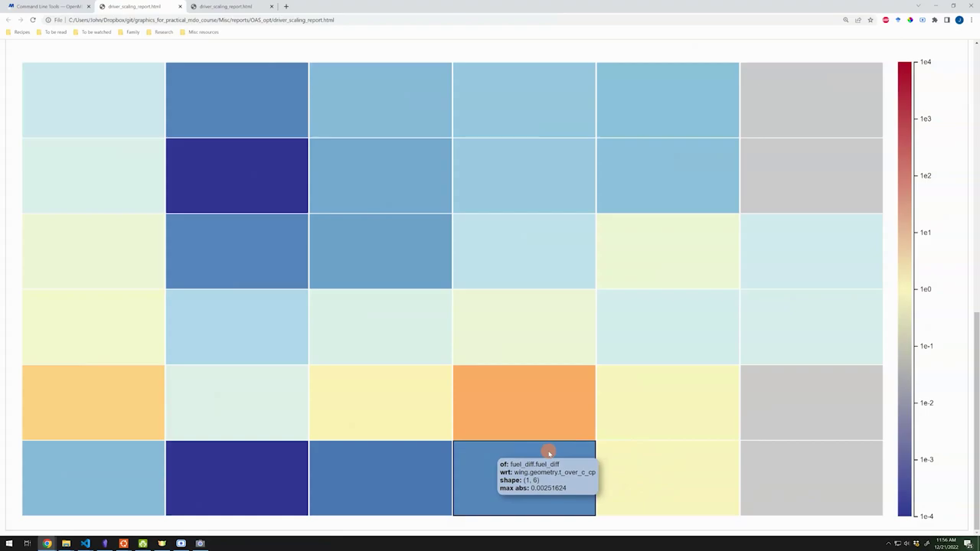
{"action": "mouse_move", "coordinate": [538, 410]}
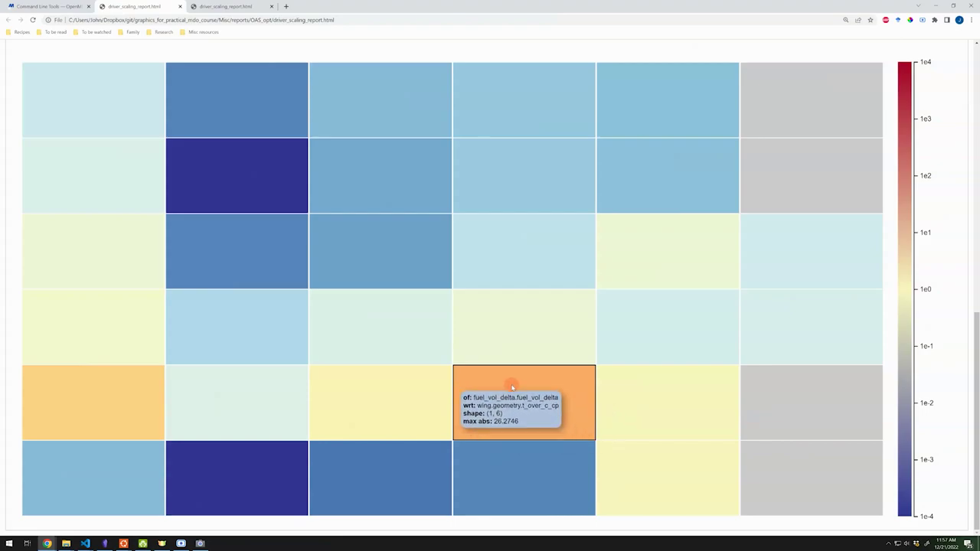
{"action": "scroll", "coordinate": [509, 394], "scroll_direction": "up", "scroll_amount": 8}
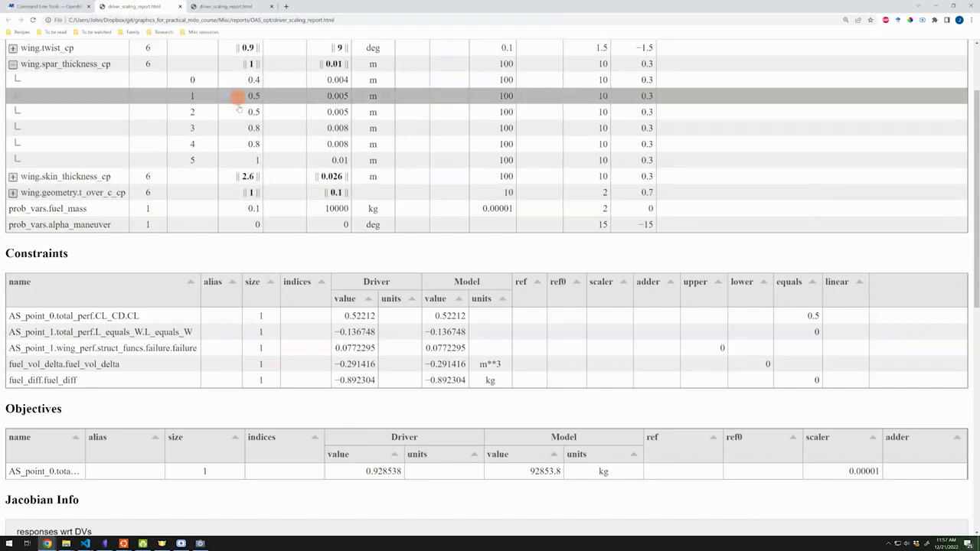
{"action": "scroll", "coordinate": [374, 324], "scroll_direction": "down", "scroll_amount": 3}
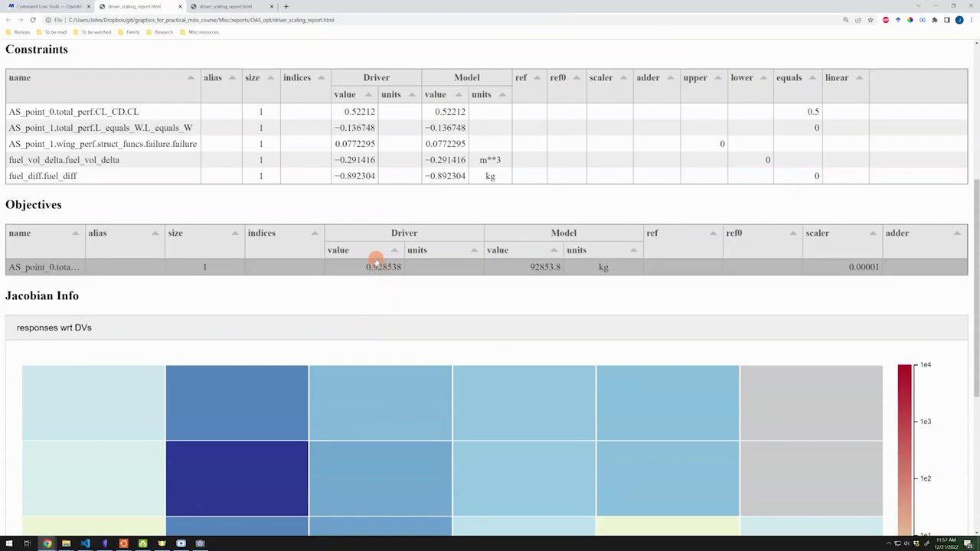
{"action": "scroll", "coordinate": [376, 258], "scroll_direction": "down", "scroll_amount": 3}
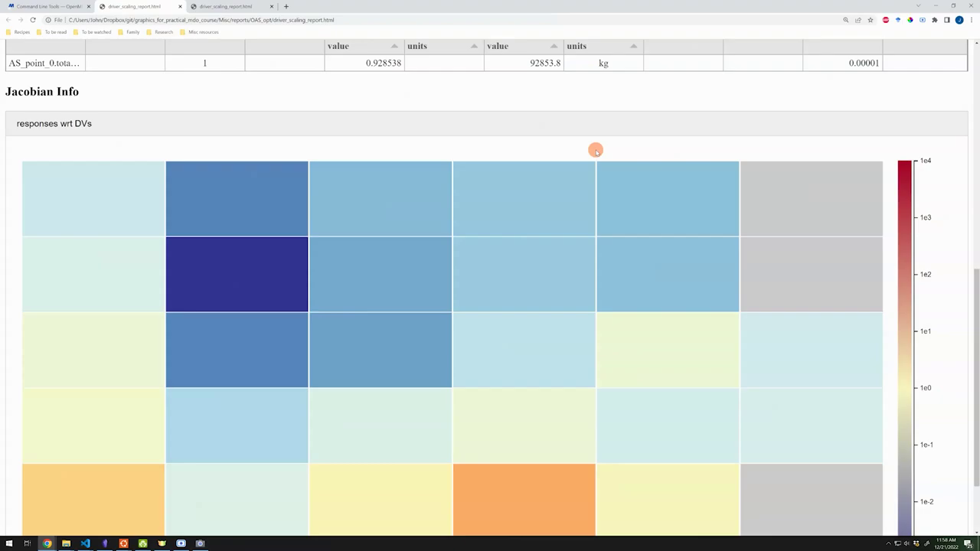
Switch to the groundroll trajectory's scaling report and scroll through its tables and sparse heatmap
{"action": "left_click", "coordinate": [261, 6]}
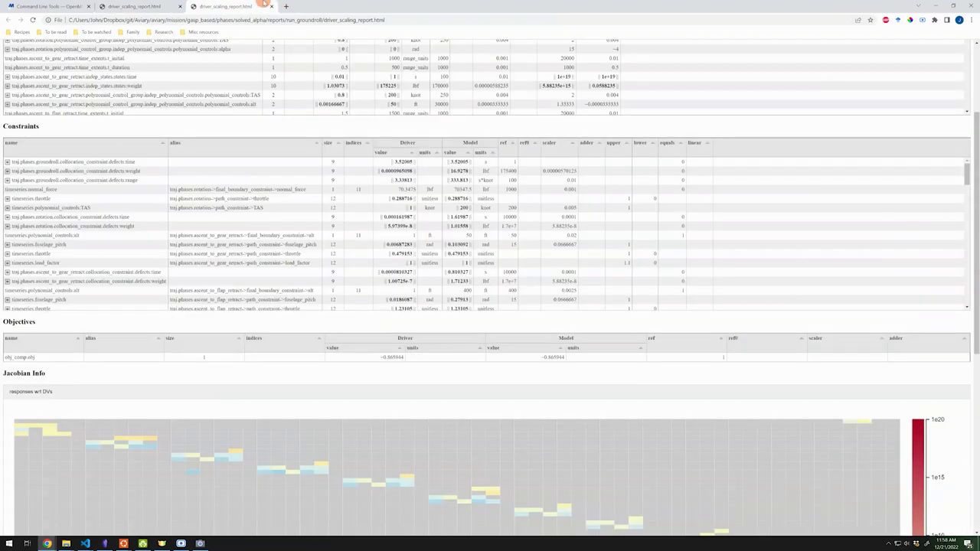
{"action": "scroll", "coordinate": [399, 264], "scroll_direction": "up", "scroll_amount": 2}
{"action": "scroll", "coordinate": [414, 176], "scroll_direction": "down", "scroll_amount": 5}
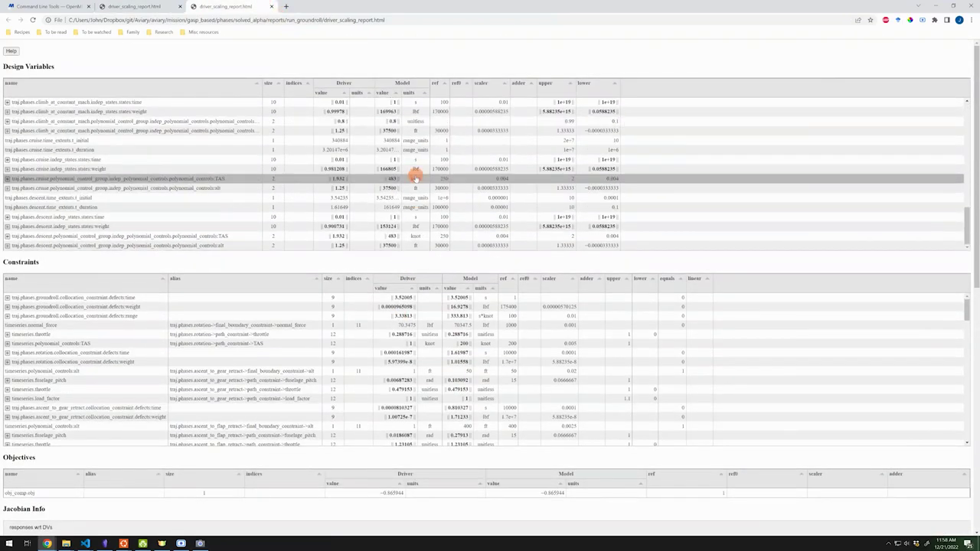
{"action": "scroll", "coordinate": [414, 175], "scroll_direction": "up", "scroll_amount": 5}
{"action": "scroll", "coordinate": [444, 394], "scroll_direction": "down", "scroll_amount": 10}
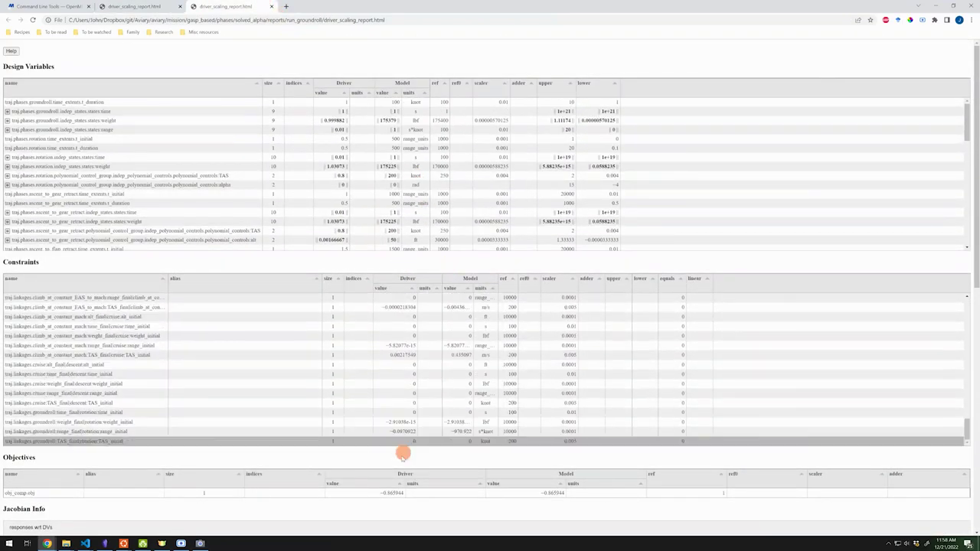
{"action": "scroll", "coordinate": [403, 453], "scroll_direction": "down", "scroll_amount": 8}
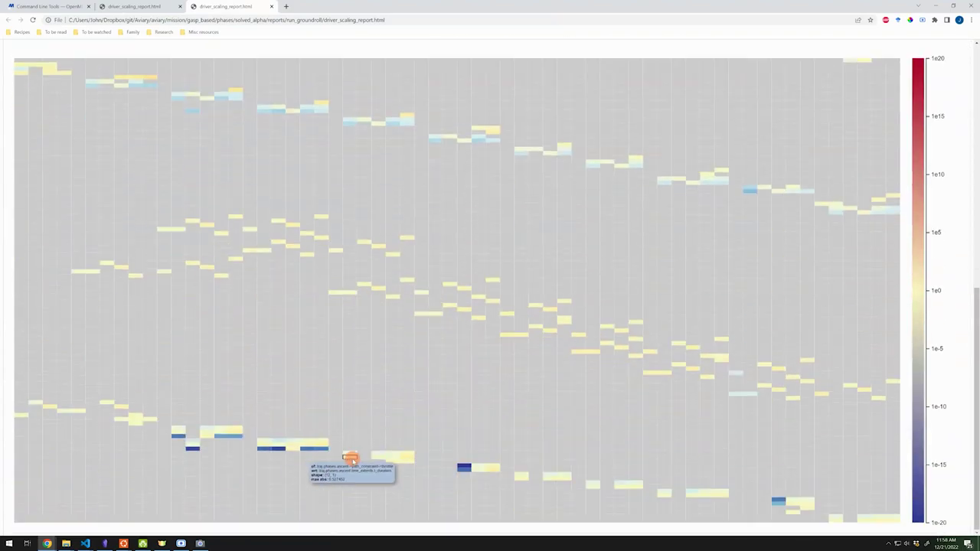
{"action": "scroll", "coordinate": [467, 376], "scroll_direction": "up", "scroll_amount": 1, "text": "ctrl"}
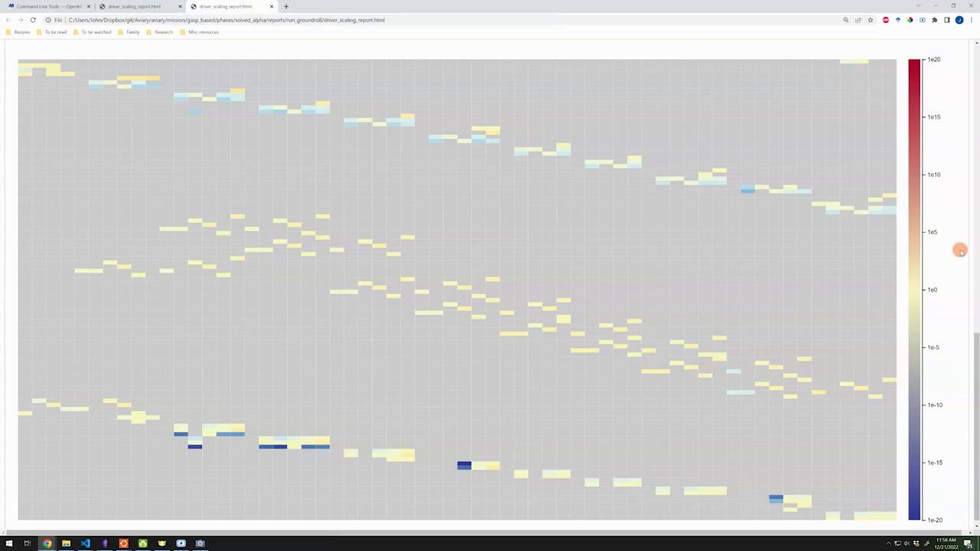
{"action": "scroll", "coordinate": [954, 337], "scroll_direction": "up", "scroll_amount": 8}
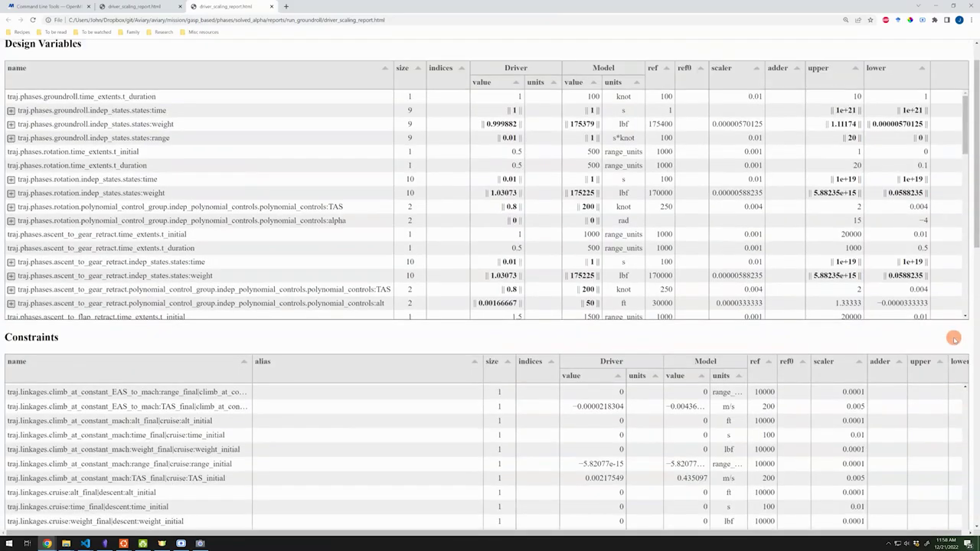
{"action": "scroll", "coordinate": [953, 338], "scroll_direction": "up", "scroll_amount": 1}
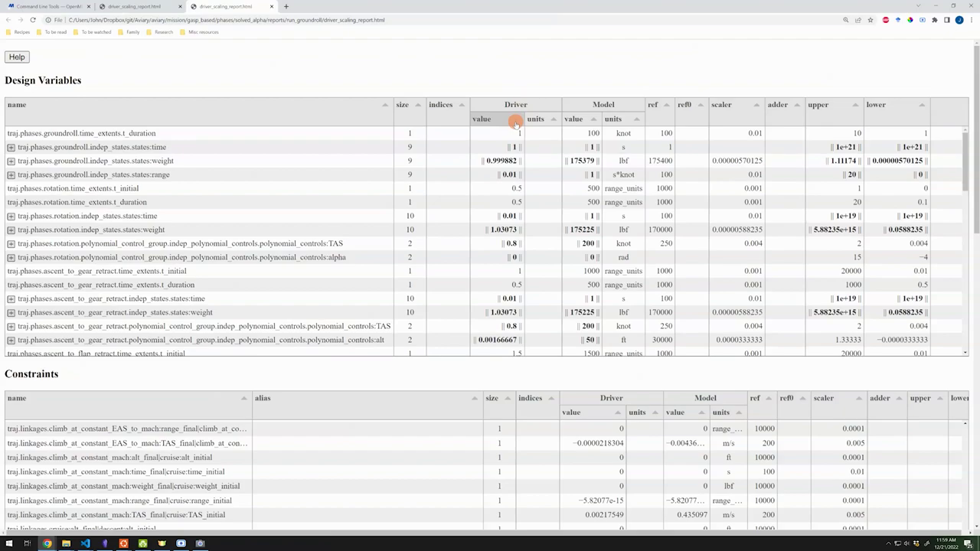
{"action": "scroll", "coordinate": [529, 158], "scroll_direction": "down", "scroll_amount": 5}
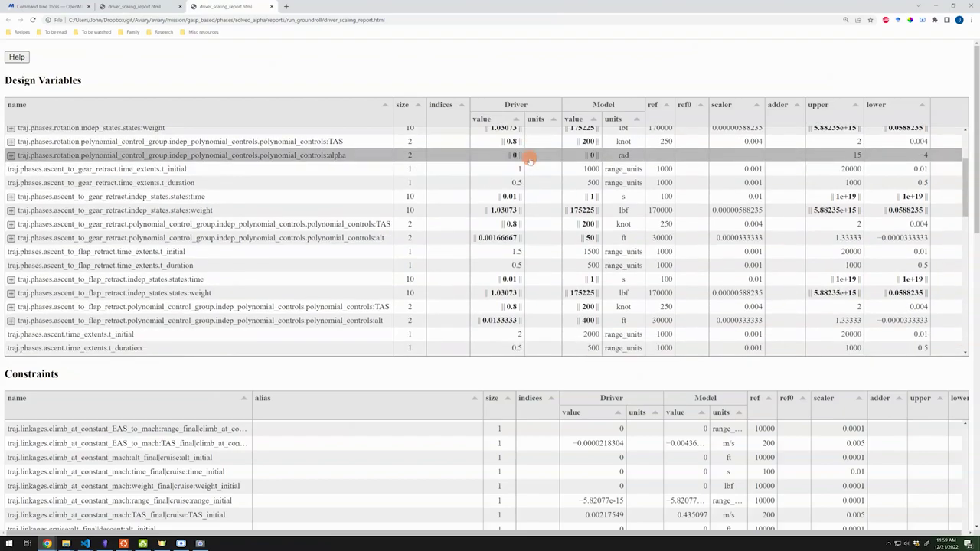
{"action": "scroll", "coordinate": [529, 159], "scroll_direction": "down", "scroll_amount": 5}
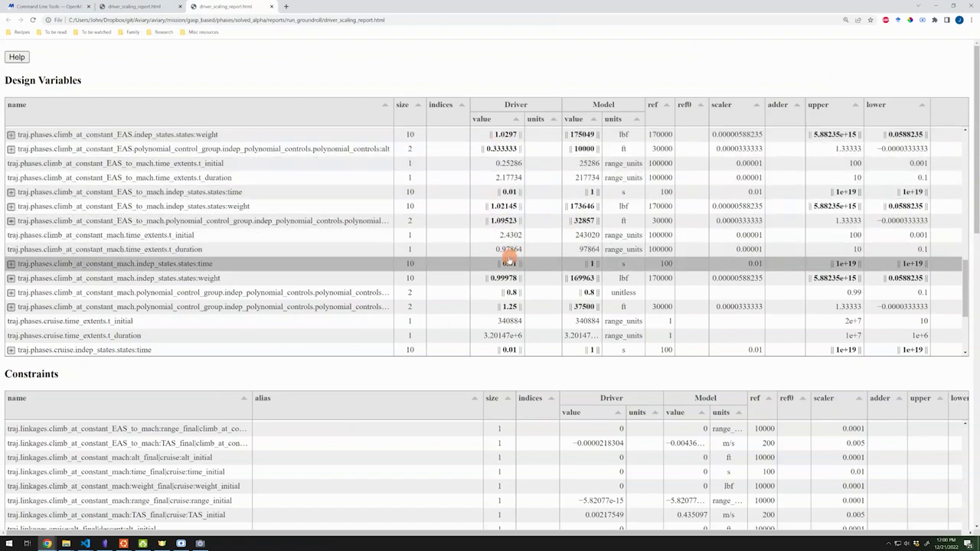
{"action": "left_click", "coordinate": [11, 135]}
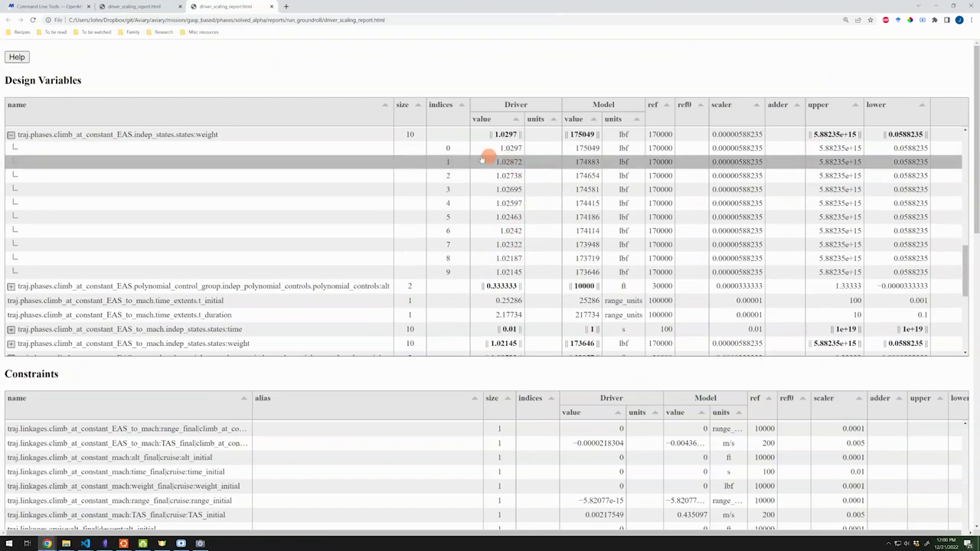
{"action": "left_click", "coordinate": [11, 135]}
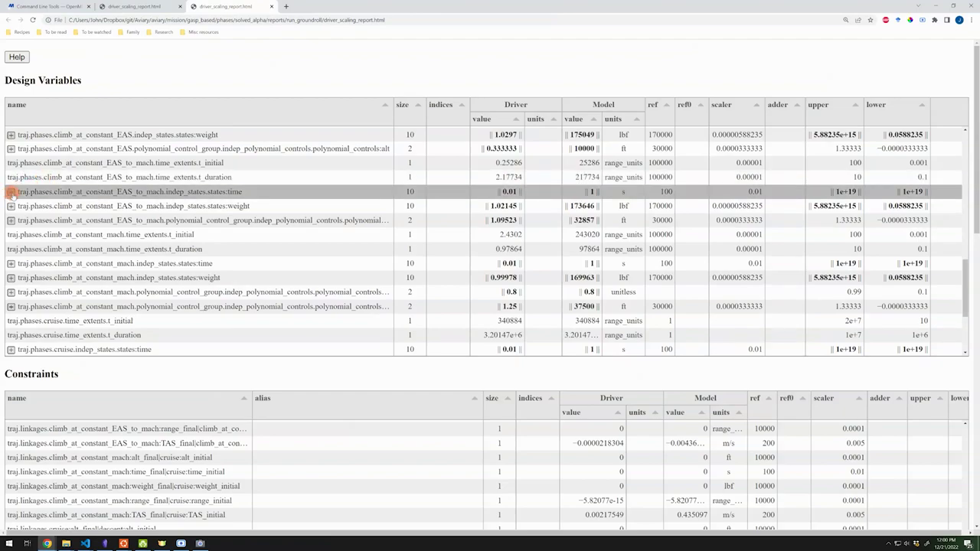
{"action": "left_click", "coordinate": [11, 192]}
{"action": "left_click", "coordinate": [11, 192]}
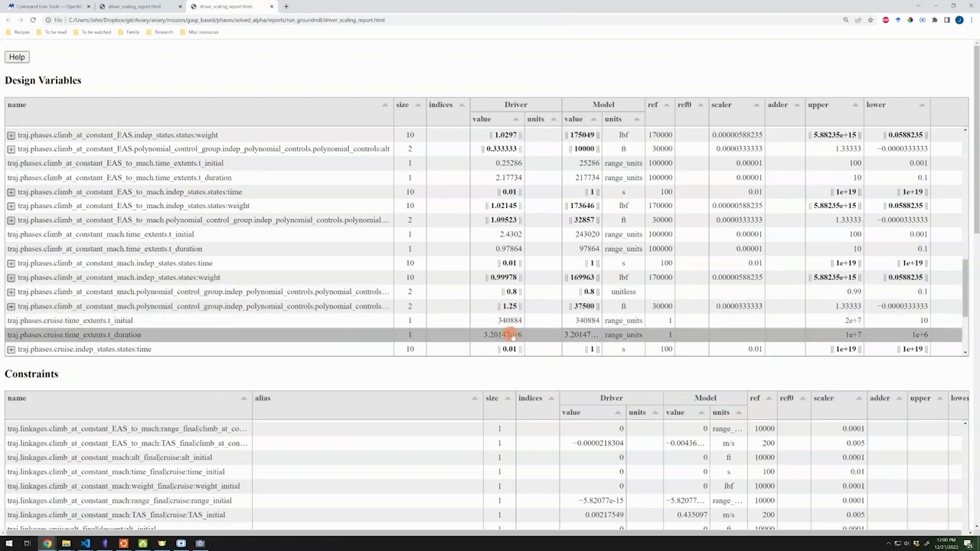
Scroll down to the Constraints table and pan sideways to view its lower, equals and linear columns
{"action": "scroll", "coordinate": [477, 360], "scroll_direction": "down", "scroll_amount": 5}
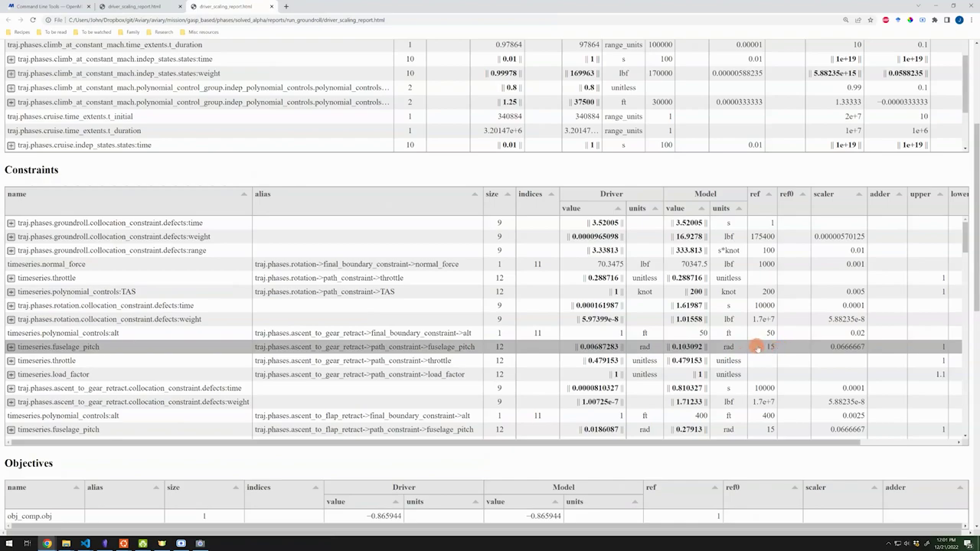
{"action": "scroll", "coordinate": [792, 349], "scroll_direction": "right", "scroll_amount": 3}
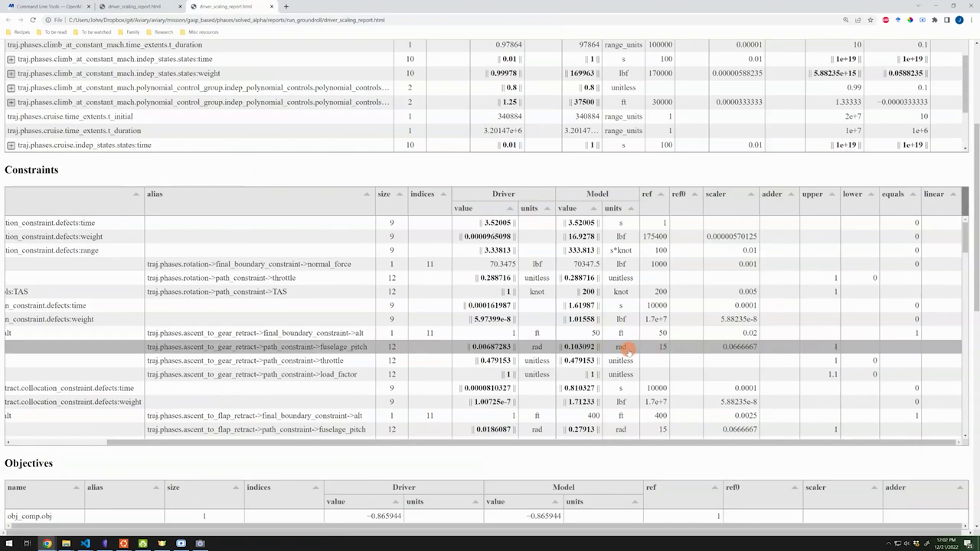
{"action": "scroll", "coordinate": [625, 348], "scroll_direction": "left", "scroll_amount": 3}
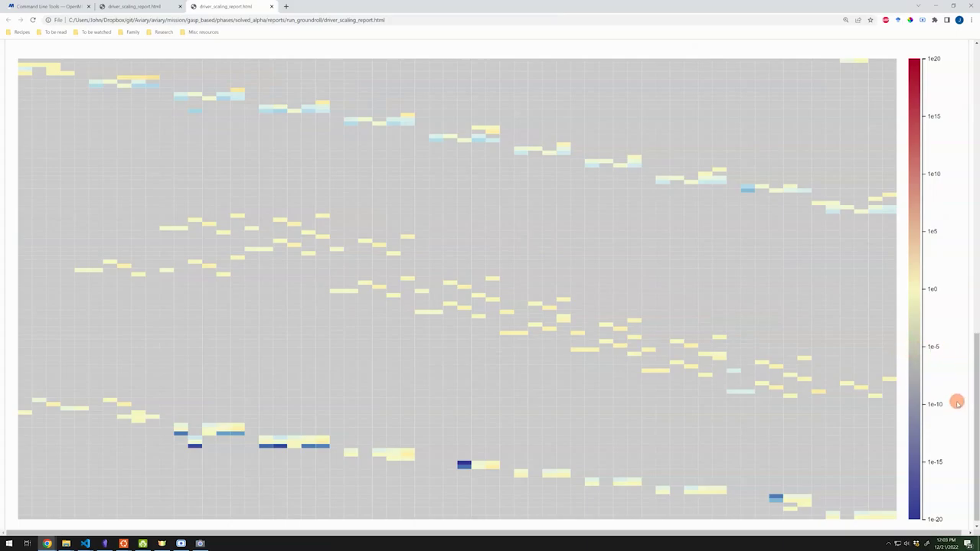
Scroll past the Objectives table to the Jacobian Info heatmap of responses wrt DVs
{"action": "scroll", "coordinate": [956, 406], "scroll_direction": "down", "scroll_amount": 10}
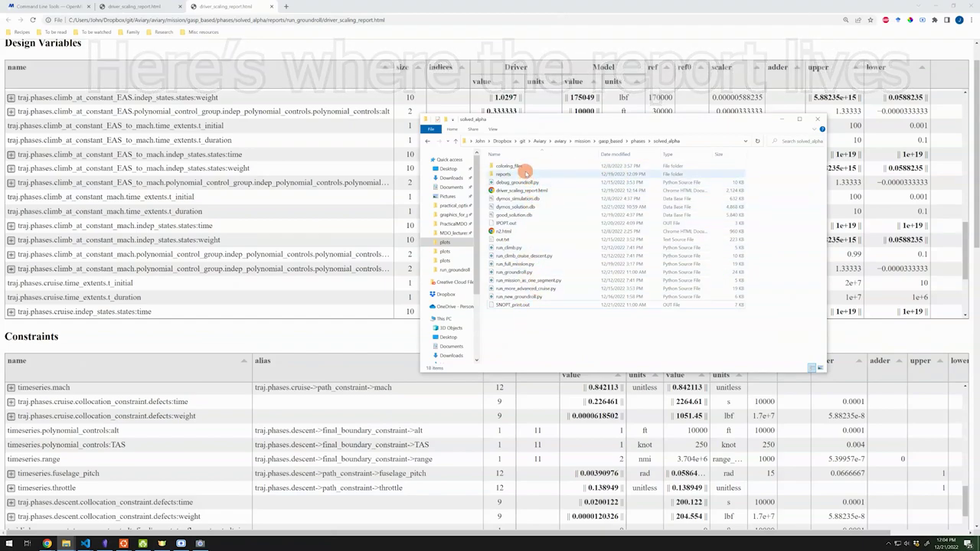
Open reports, then the run_groundroll folder holding driver_scaling_report.html
{"action": "double_click", "coordinate": [501, 174]}
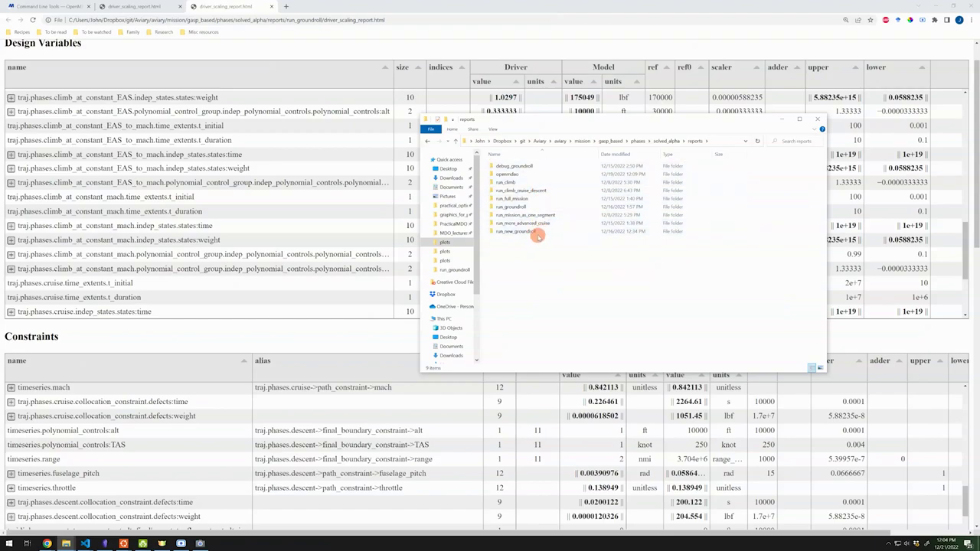
{"action": "double_click", "coordinate": [532, 208]}
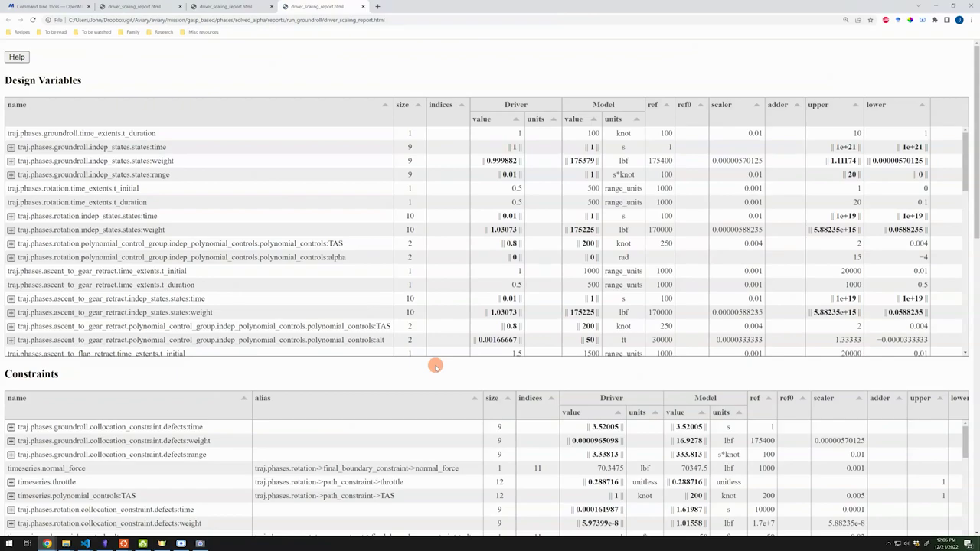
Return to the run_groundroll File Explorer window and nudge it slightly up and left
{"action": "key", "text": "alt+Tab"}
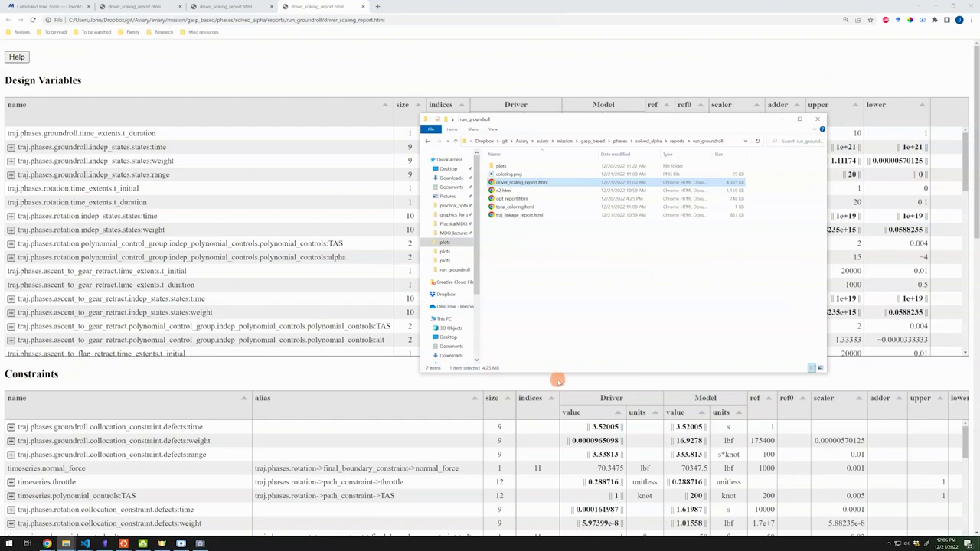
{"action": "left_click_drag", "start_coordinate": [579, 123], "coordinate": [567, 106]}
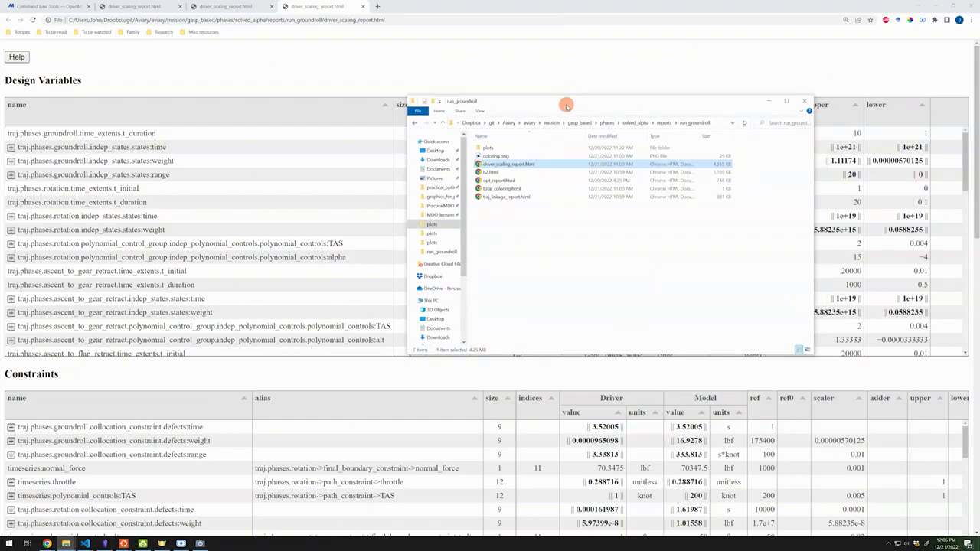